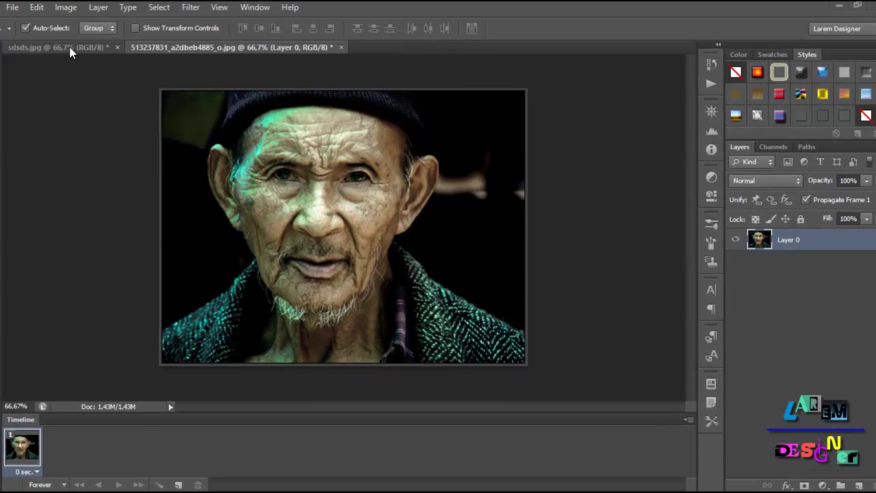
- After viewing the finished reference, apply an S-shaped Curves adjustment (shadows 55→45, highlights 205→230) to the original
left_click(48, 46)
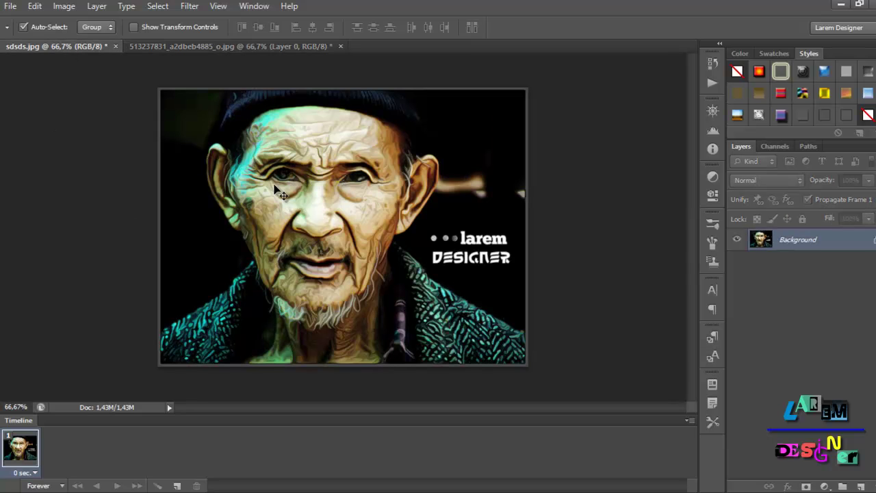
left_click(198, 46)
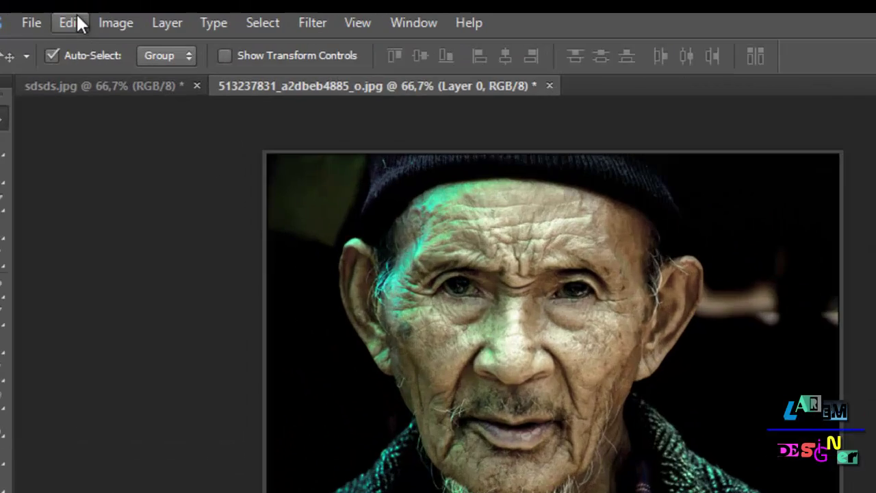
left_click(64, 6)
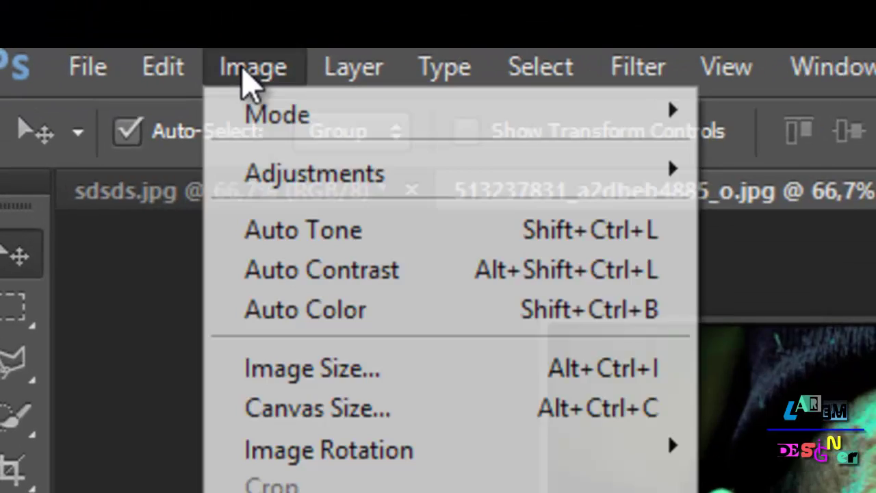
mouse_move(616, 170)
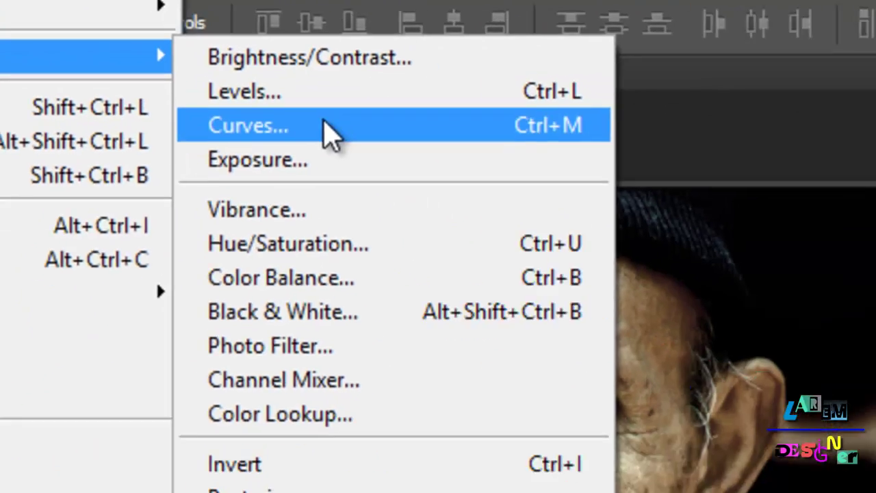
left_click(839, 254)
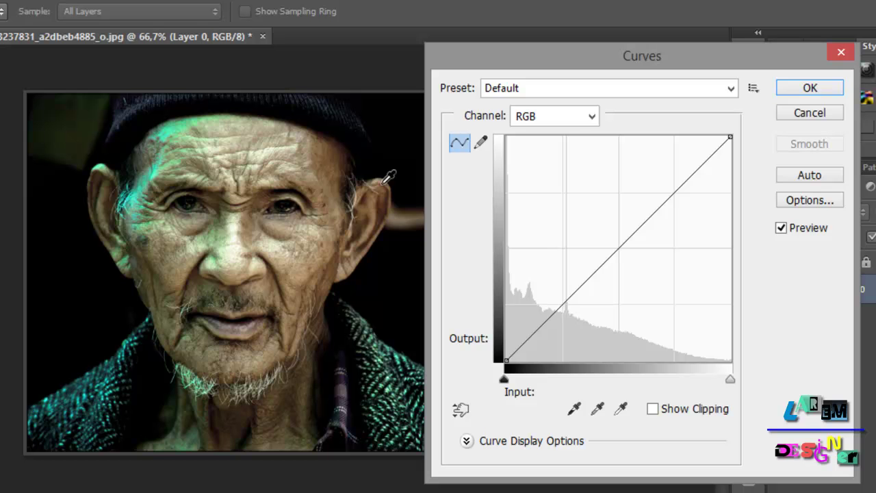
mouse_move(559, 312)
left_mouse_down()
mouse_move(562, 331)
mouse_move(554, 321)
left_mouse_up()
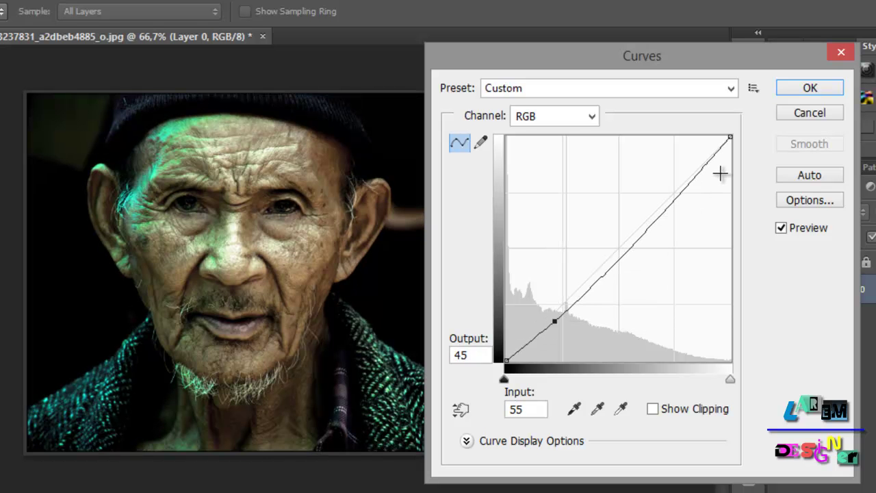
left_click_drag(701, 166, 687, 162)
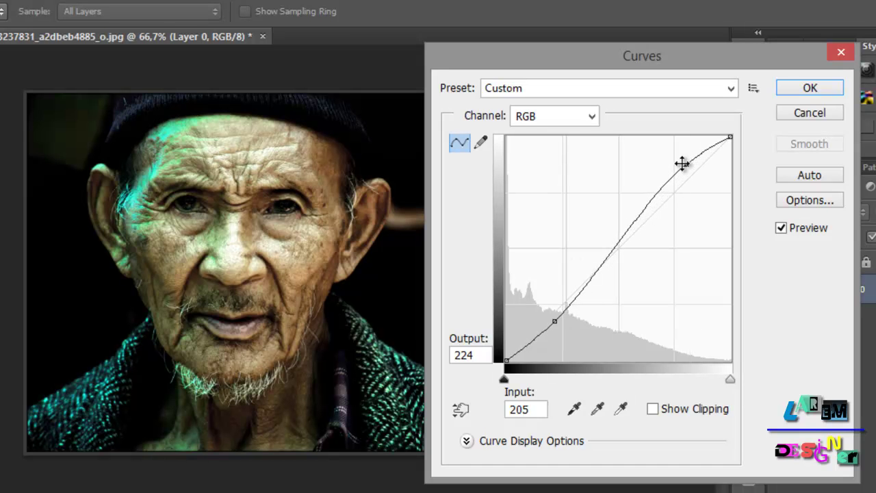
left_click_drag(685, 163, 687, 158)
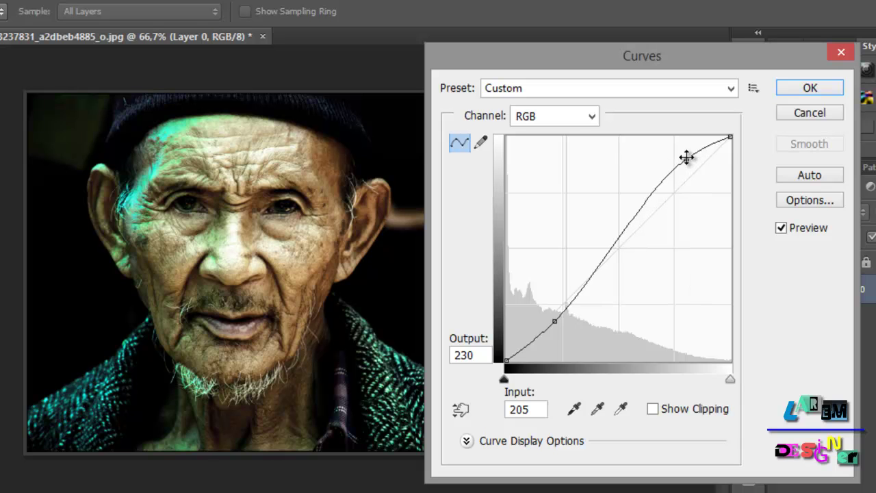
left_click(802, 89)
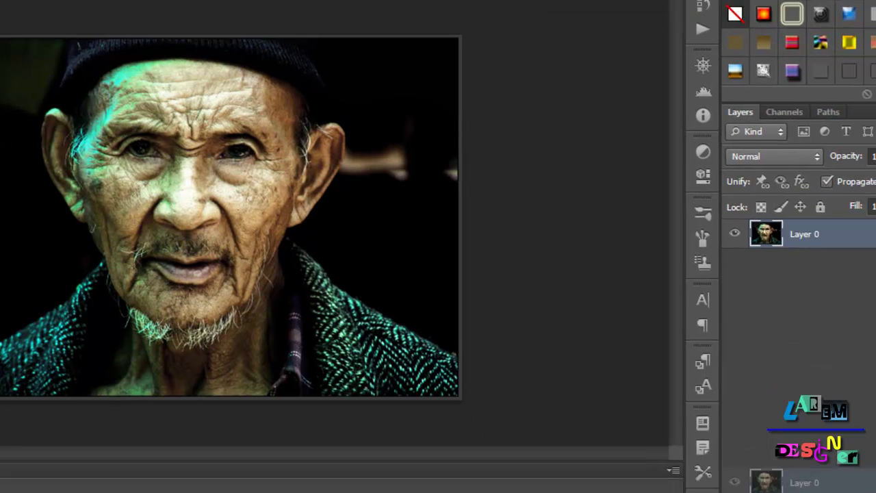
- Duplicate Layer 0 twice, creating Layer 0 copy and Layer 0 copy 2
left_click_drag(855, 296, 872, 312)
left_click_drag(751, 164, 820, 464)
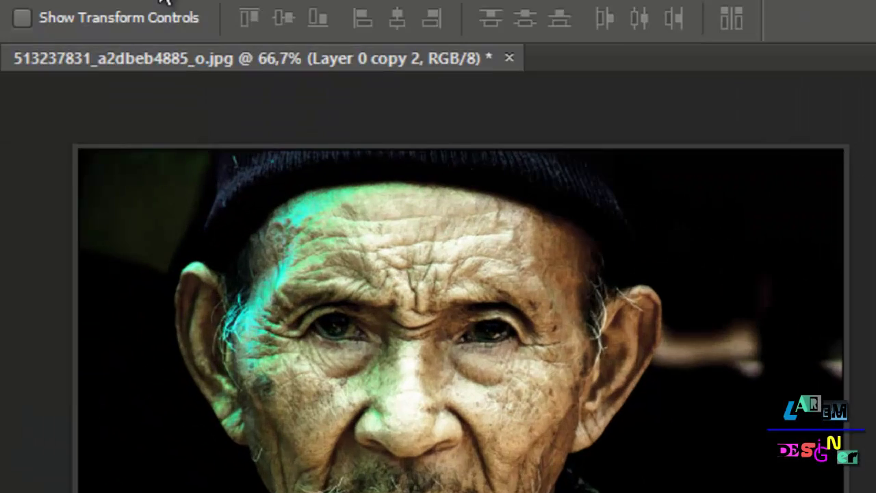
- Apply a High Pass filter with a 1.8-pixel radius to Layer 0 copy 2
left_click(246, 60)
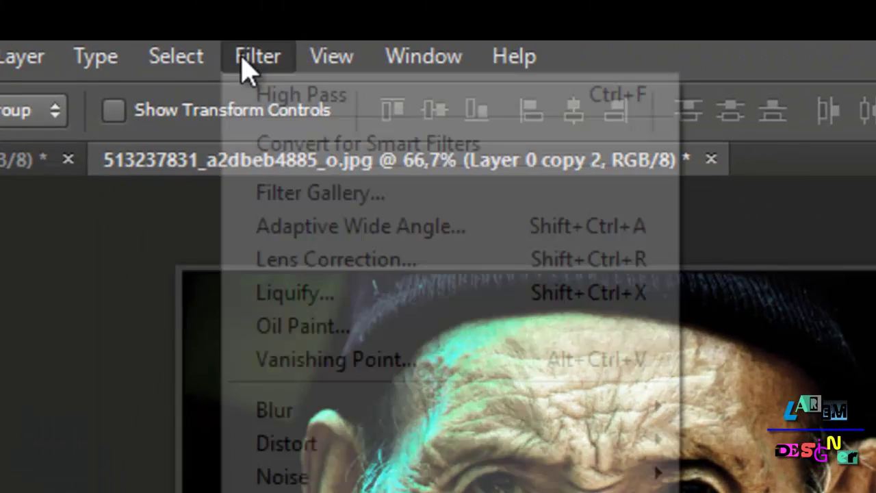
mouse_move(260, 296)
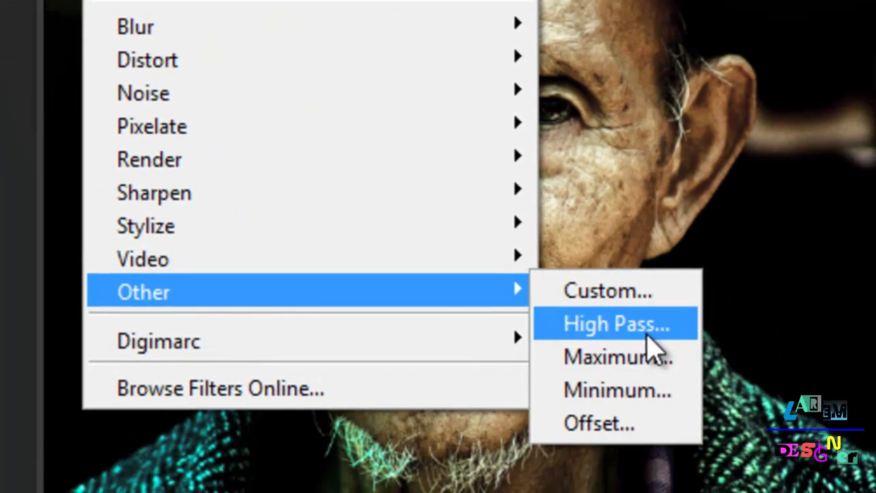
left_click(644, 328)
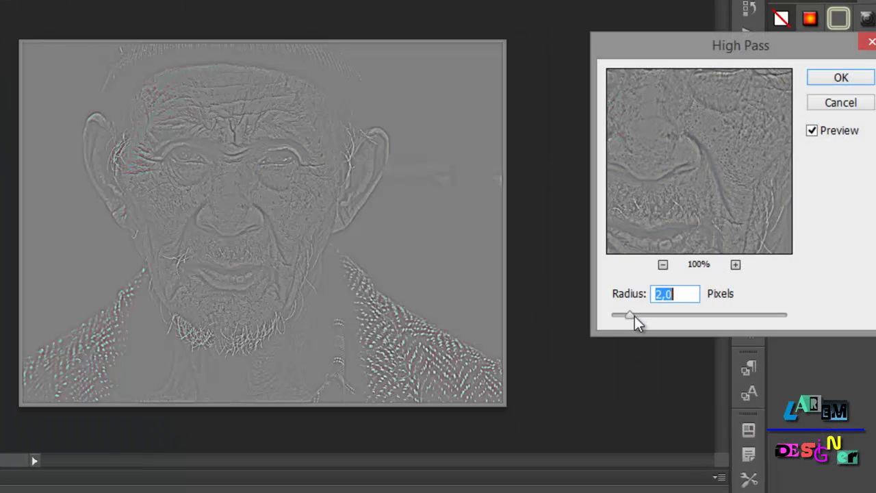
left_click_drag(635, 316, 456, 314)
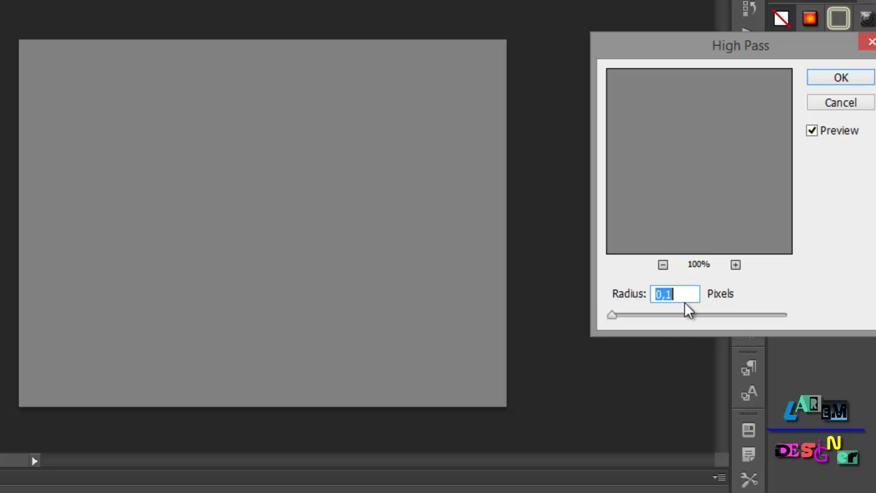
scroll(685, 304, "up", 14)
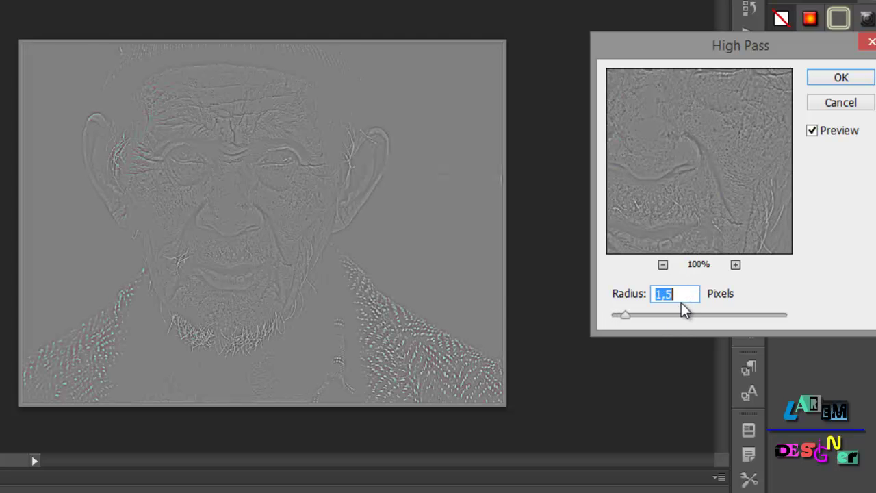
scroll(681, 303, "up", 6)
left_click(831, 81)
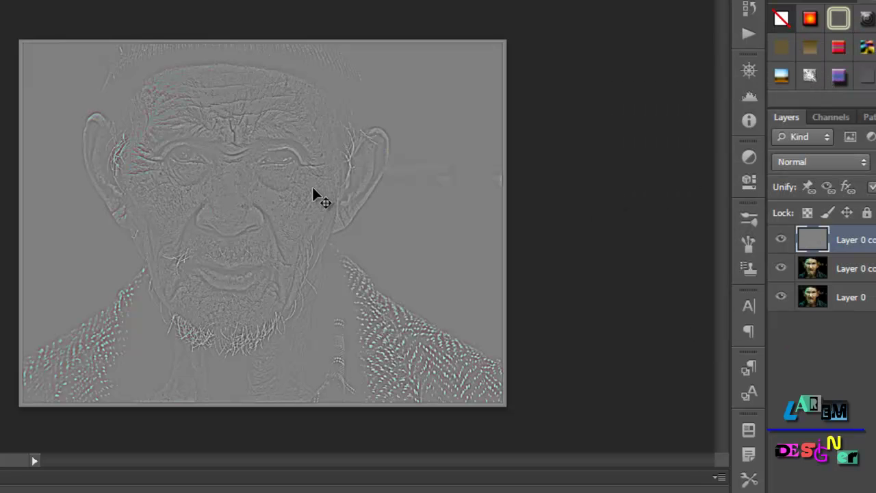
- Set Layer 0 copy 2's blend mode to Linear Light, then select Layer 0 copy
left_click(780, 162)
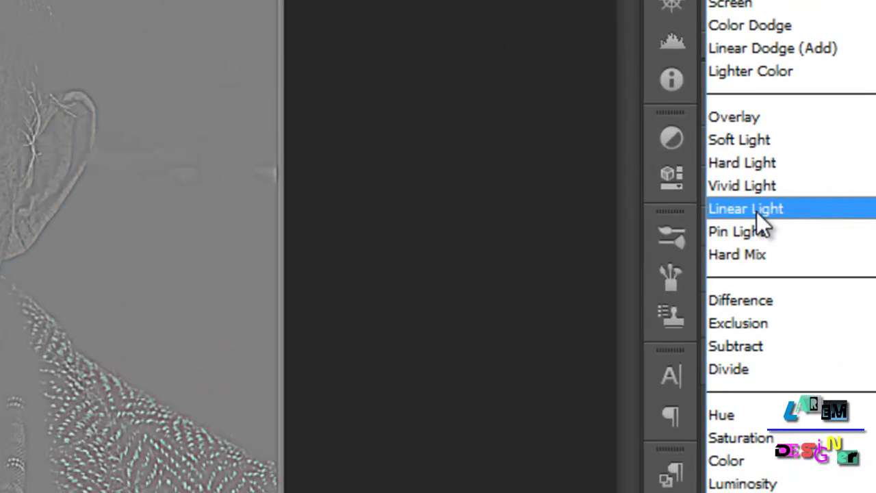
left_click(756, 212)
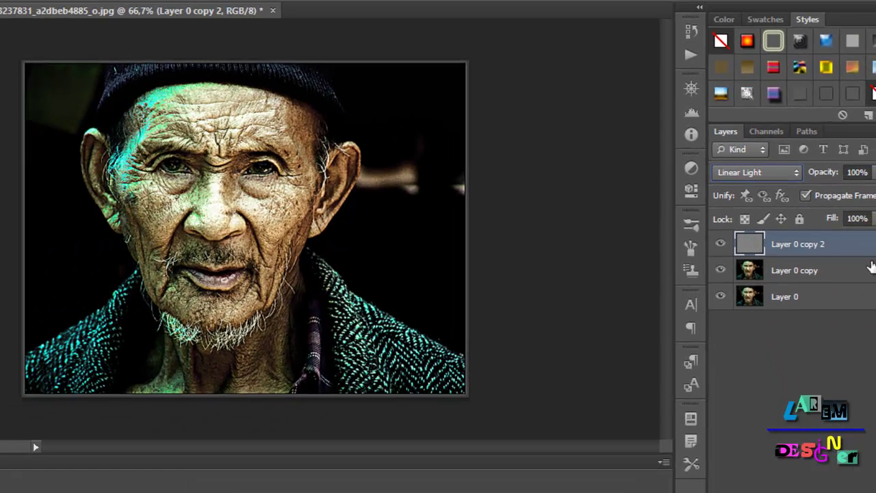
left_click(832, 275)
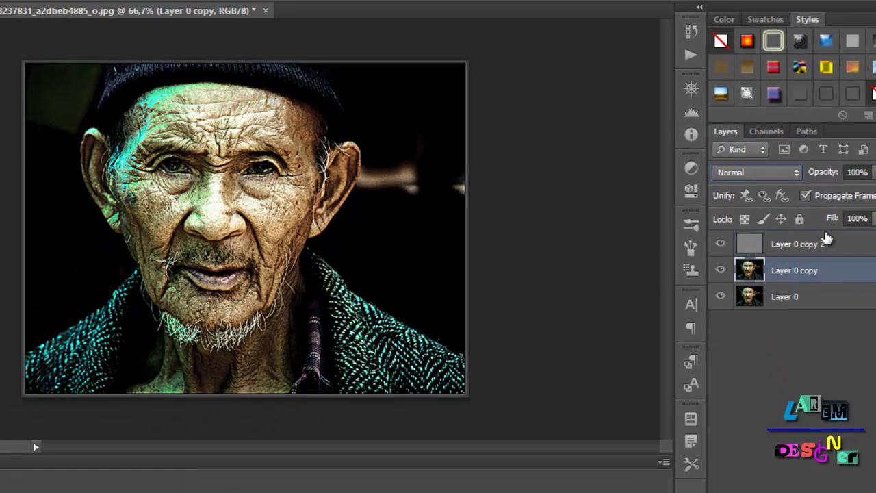
- Select both Layer 0 copy and Layer 0 copy 2 and merge them into one layer
left_click(824, 244, "ctrl")
right_click(801, 244)
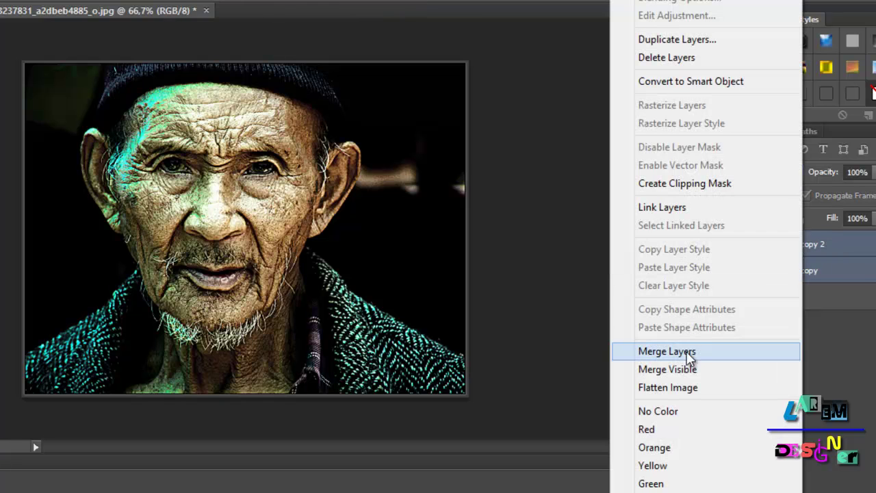
left_click(661, 351)
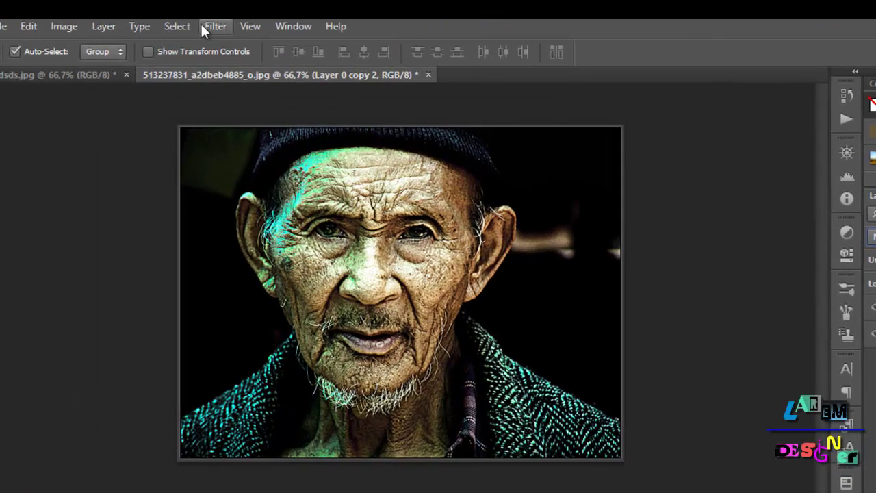
- Apply the Stylize > Diffuse filter in Anisotropic mode to Layer 0 copy 2
left_click(204, 26)
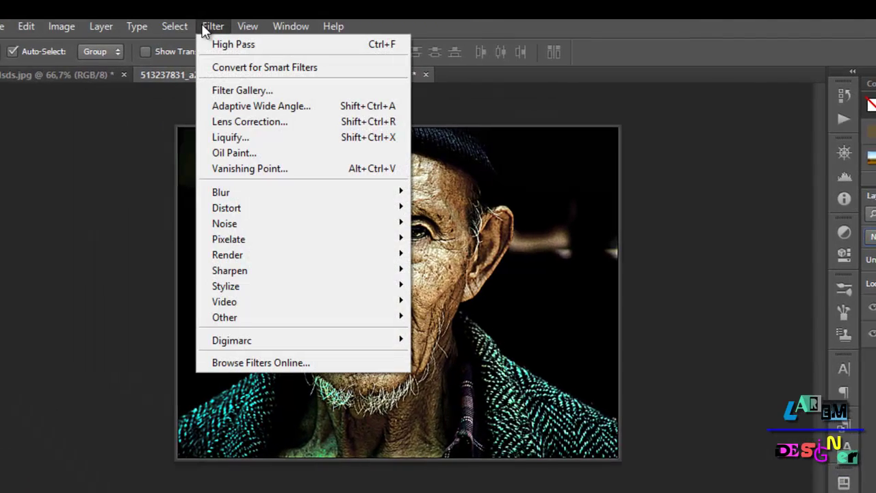
mouse_move(216, 239)
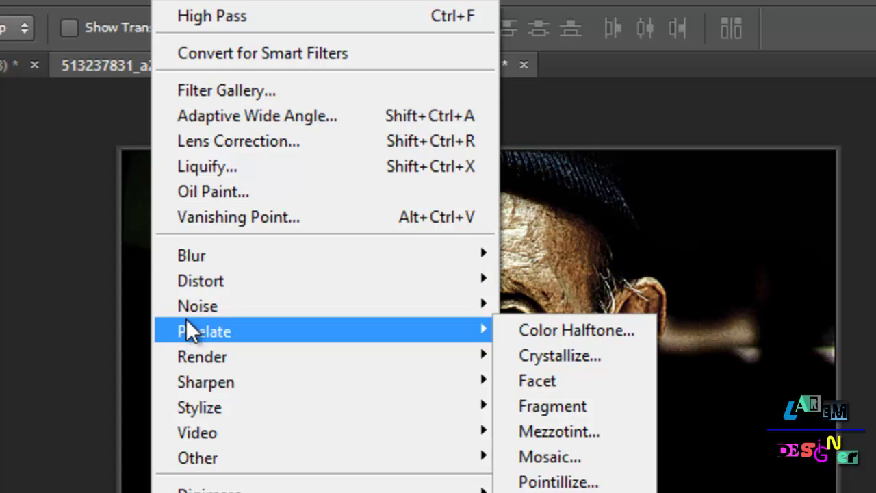
mouse_move(172, 283)
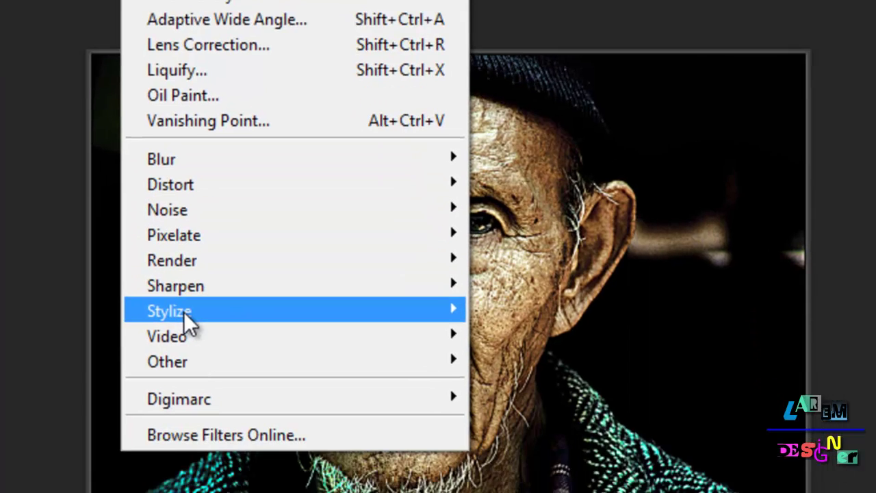
mouse_move(215, 412)
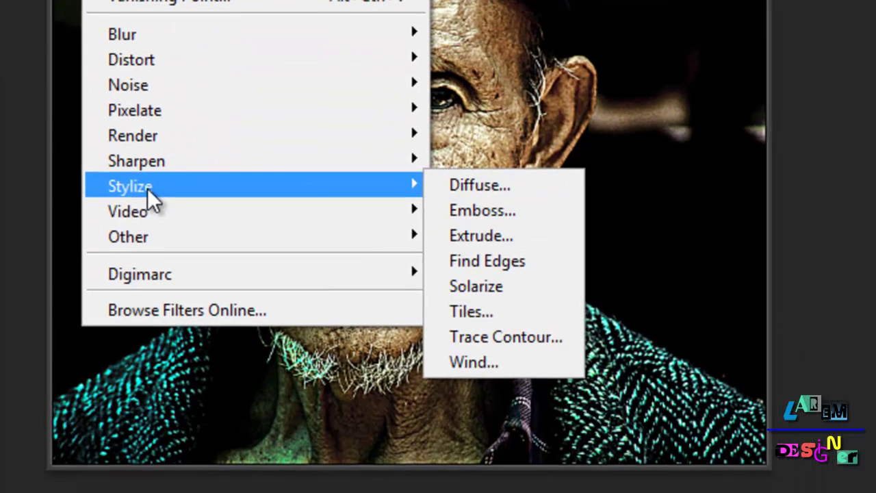
left_click(492, 195)
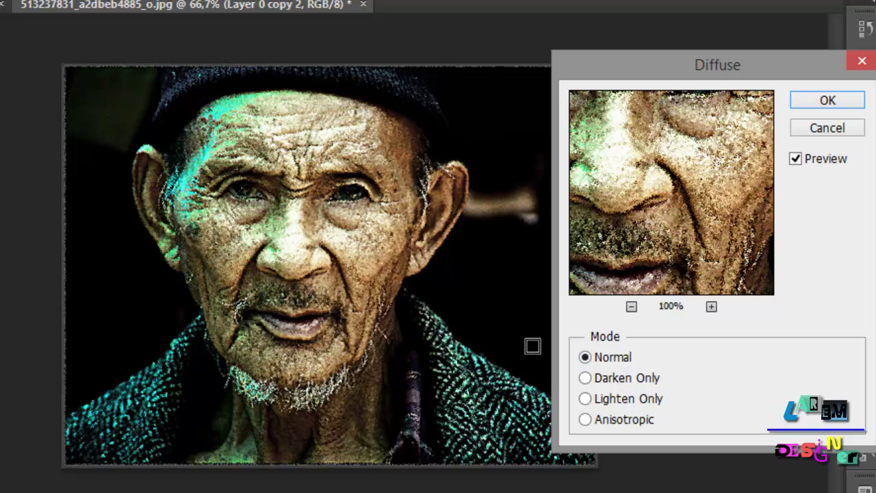
left_click(621, 422)
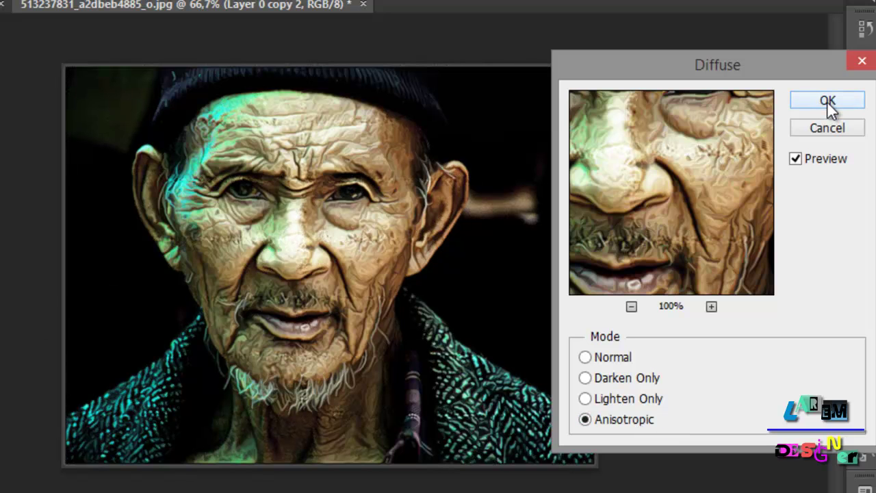
left_click(828, 102)
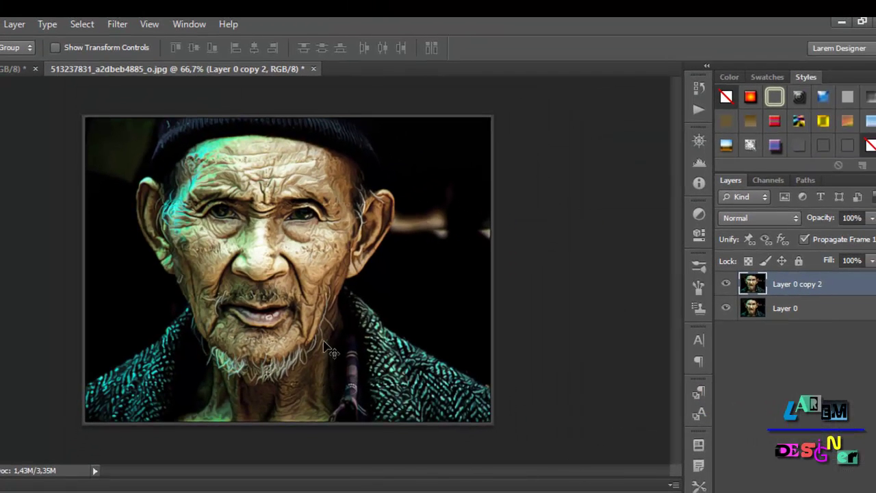
- Zoom to about 329% and pan across the face to inspect the painted texture near the eye
scroll(303, 276, "up", 5)
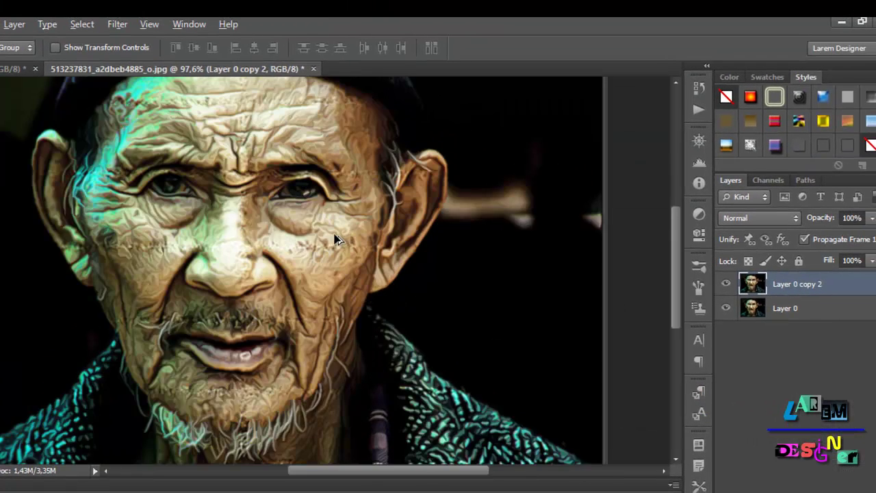
scroll(328, 261, "down", 1)
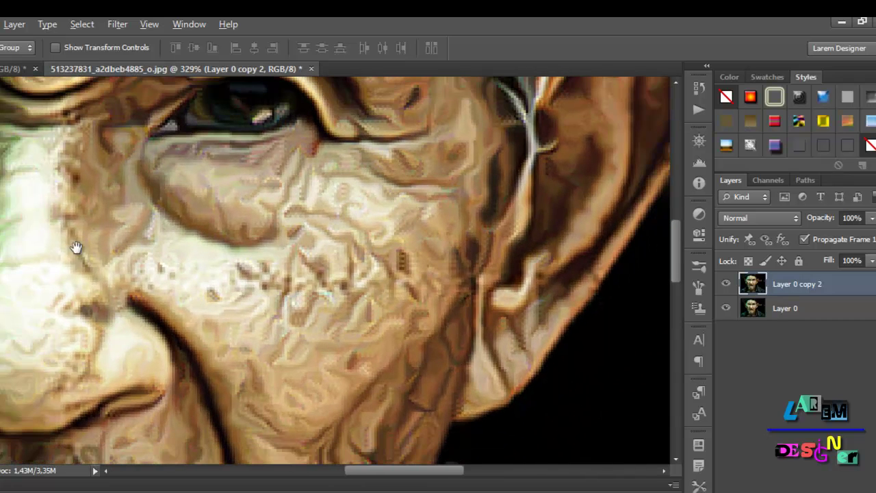
left_click_drag(78, 249, 582, 289)
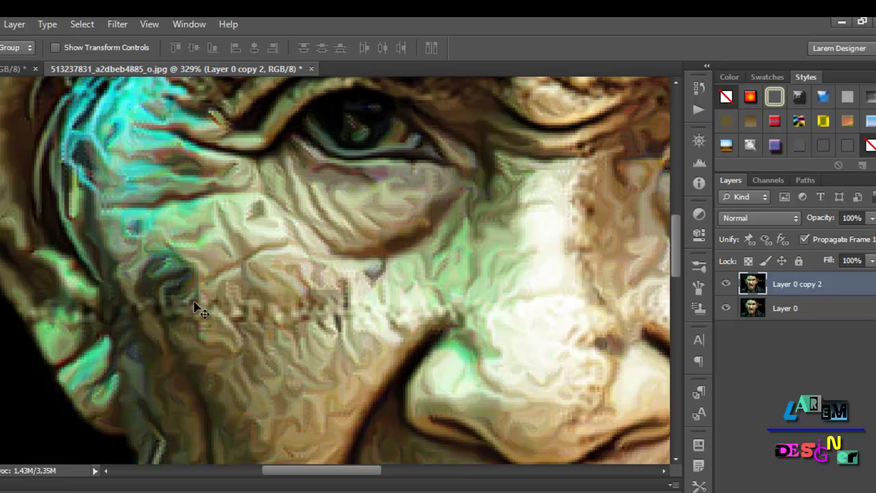
- Rotate the canvas 90° clockwise and reapply the Diffuse filter twice
scroll(274, 311, "down", 5)
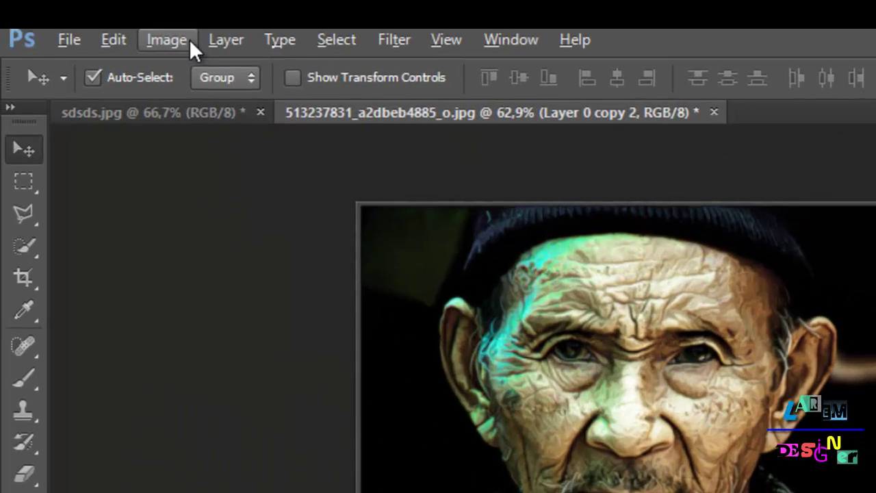
left_click(184, 40)
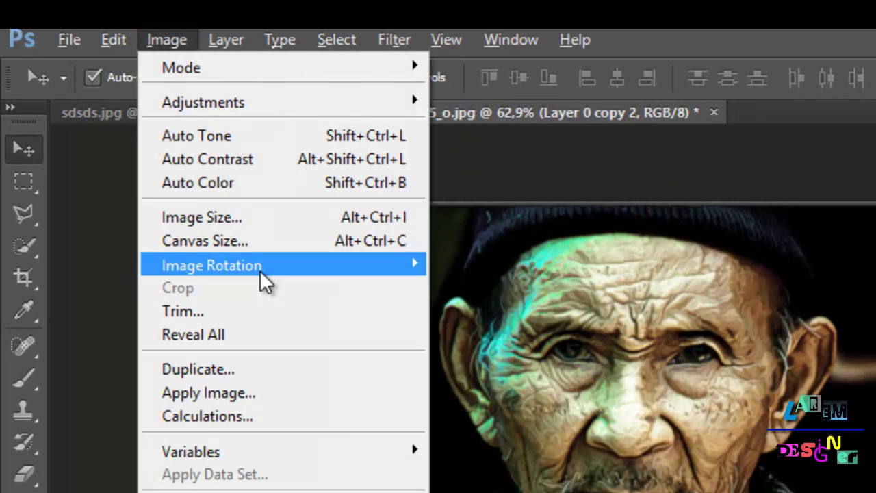
mouse_move(261, 273)
left_click(579, 291)
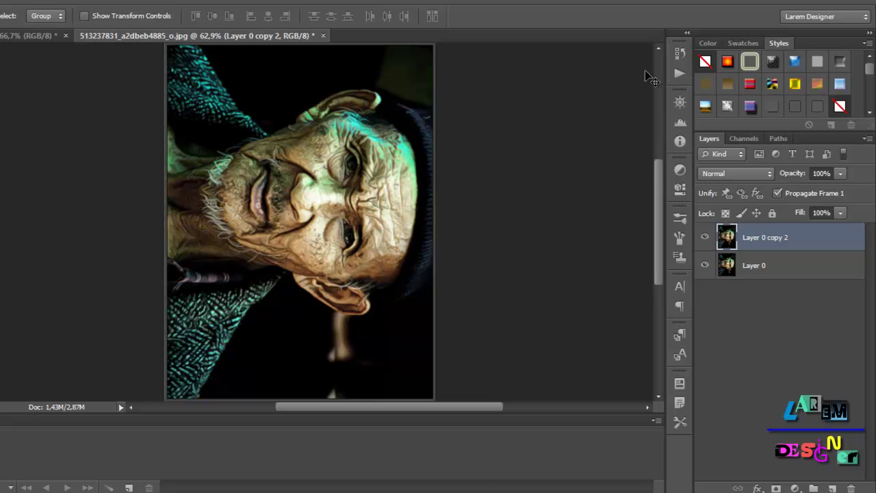
key("ctrl+f")
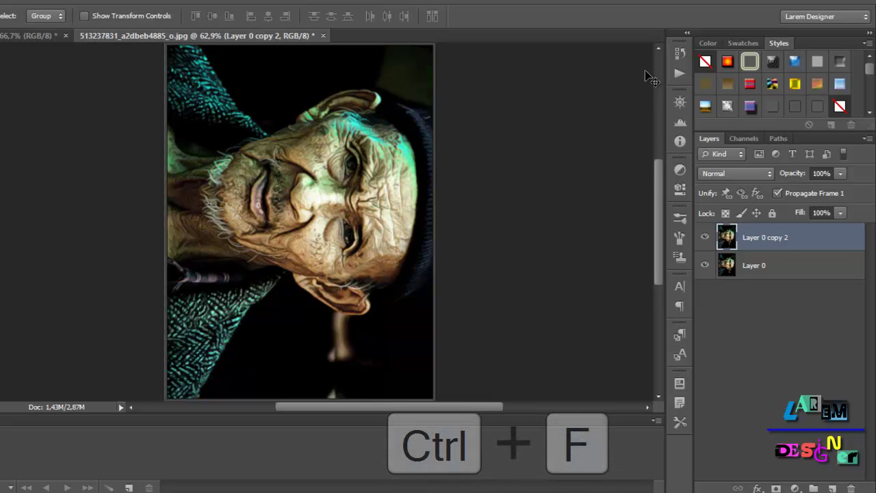
key("ctrl+f")
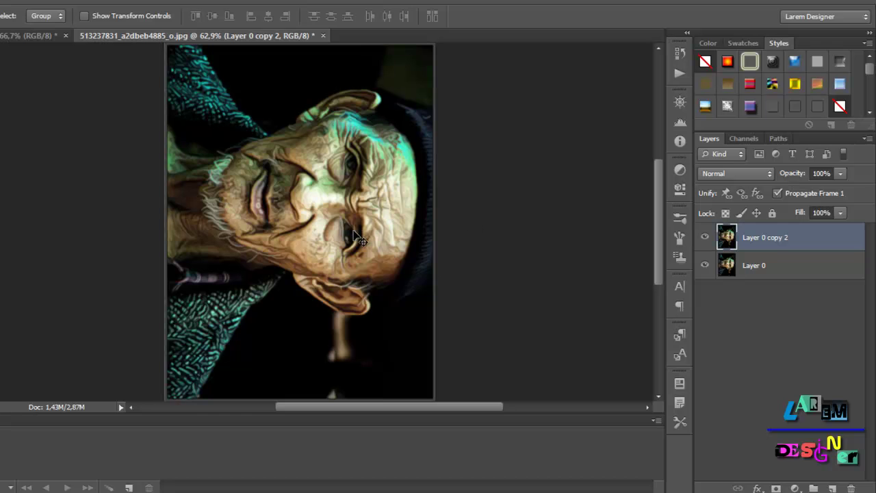
- Rotate the image 180° and reapply the Diffuse filter once
right_click(340, 183)
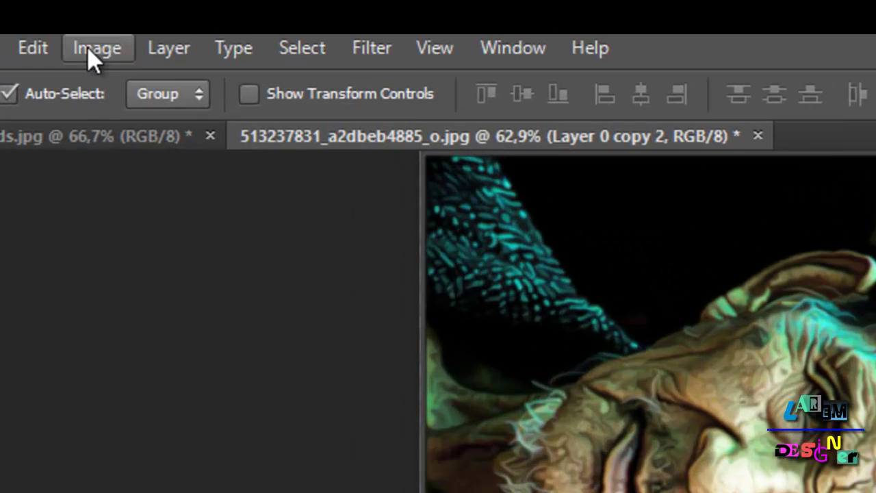
left_click(94, 52)
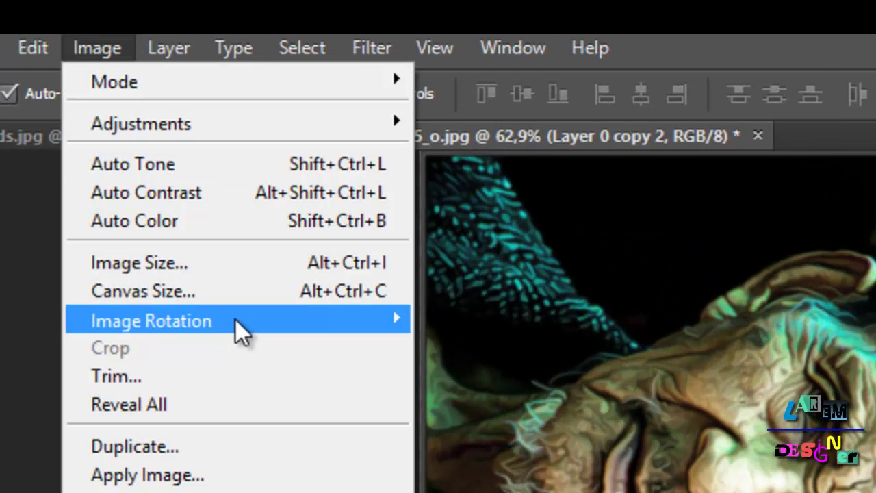
mouse_move(235, 331)
left_click(479, 322)
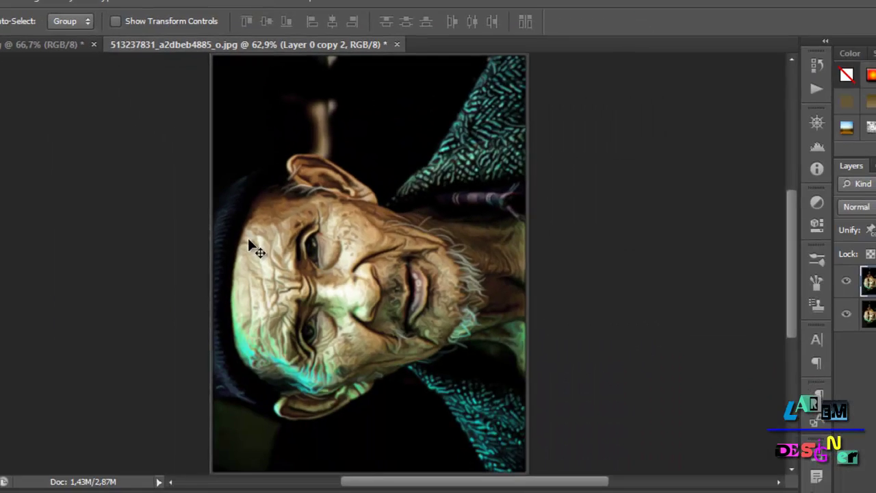
key("ctrl+f")
- Rotate the image 90° clockwise to return the portrait upright
left_click(34, 2)
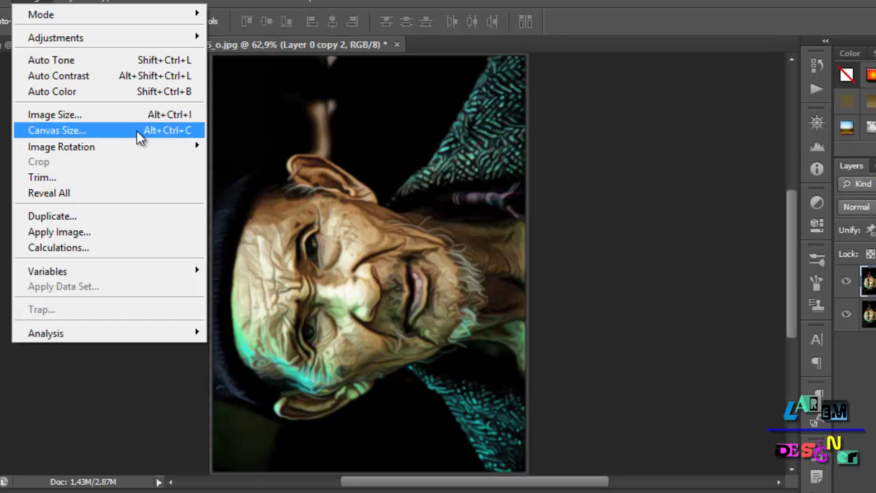
mouse_move(159, 144)
left_click(268, 160)
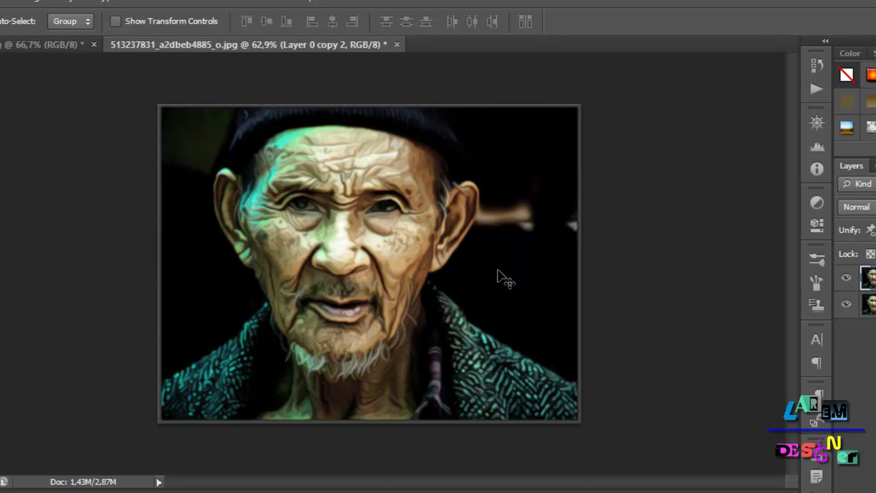
- Apply Smart Sharpen at Amount 100% and Radius 1.0 px to Layer 0 copy 2
scroll(362, 196, "up", 4)
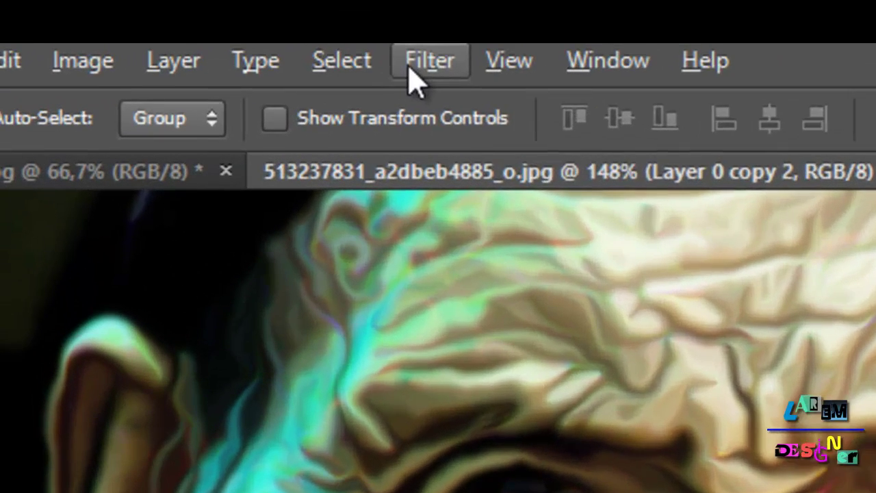
left_click(415, 72)
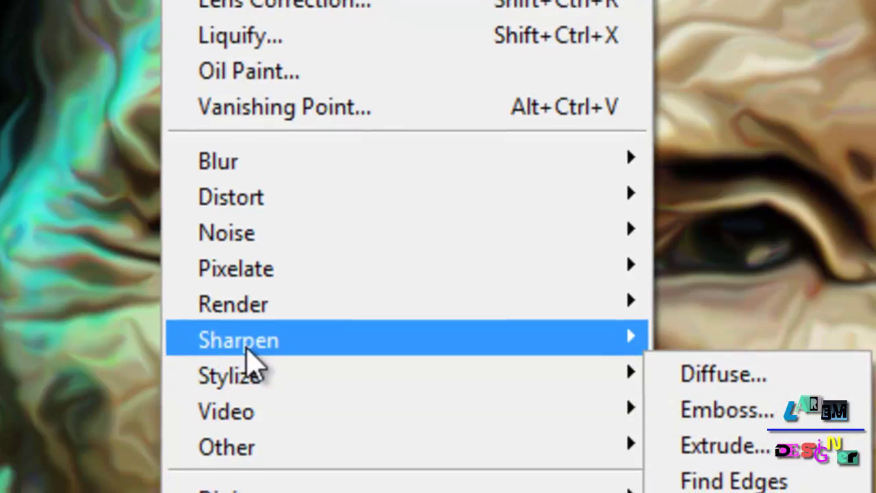
mouse_move(249, 346)
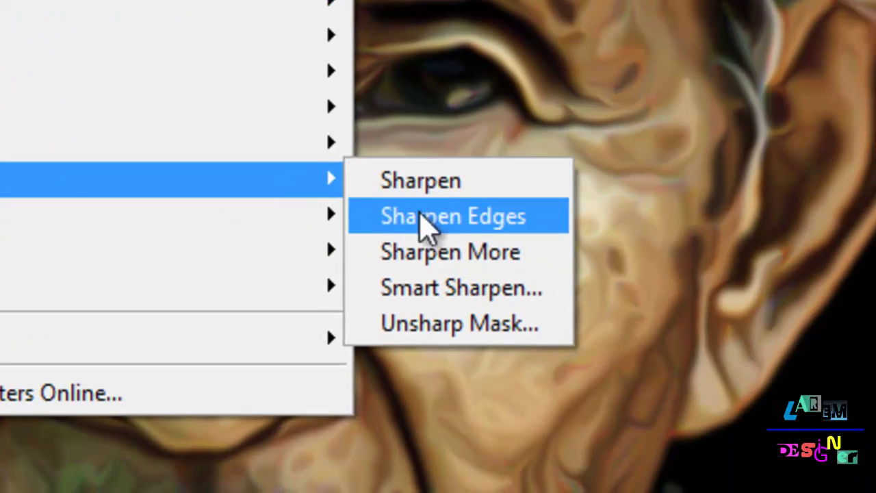
left_click(469, 292)
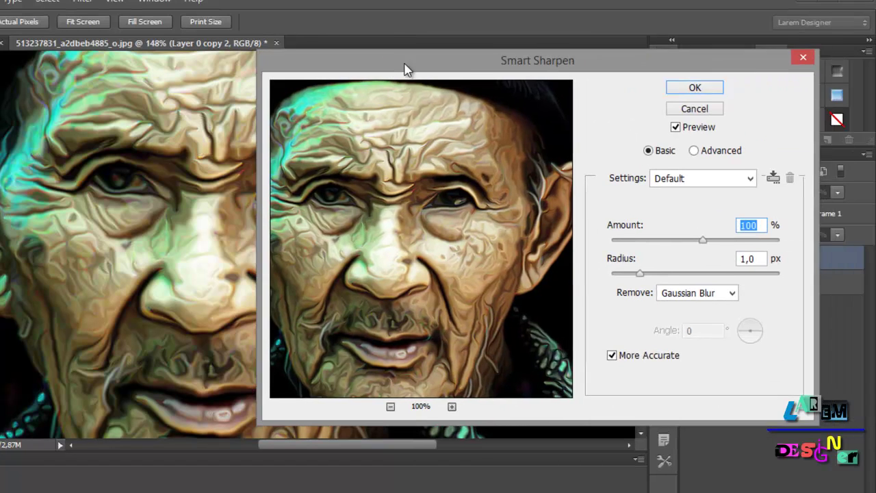
left_click_drag(404, 68, 413, 59)
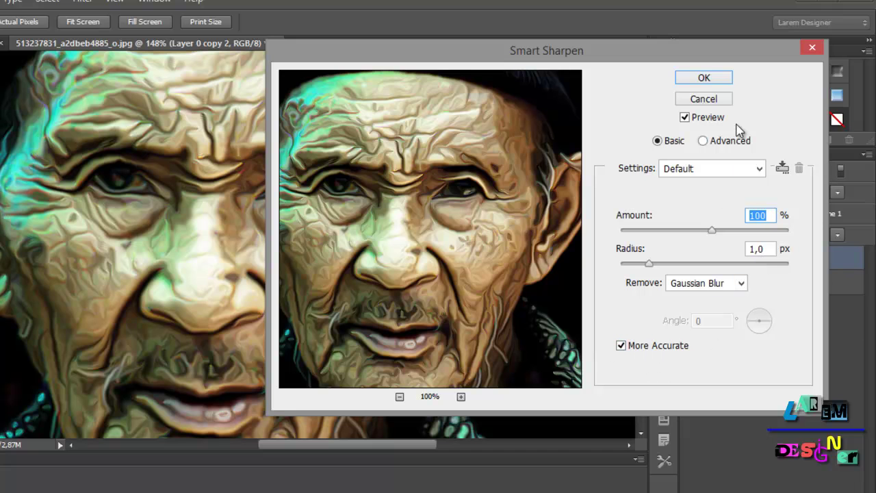
left_click(704, 79)
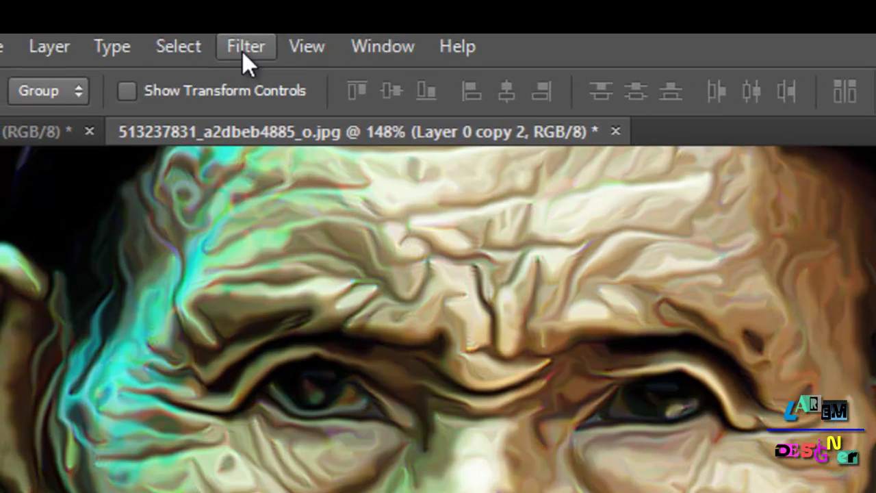
- Apply Surface Blur to Layer 0 copy 2 at Radius 50 px and Threshold 15 levels, briefly comparing radius 1
left_click(242, 52)
mouse_move(318, 350)
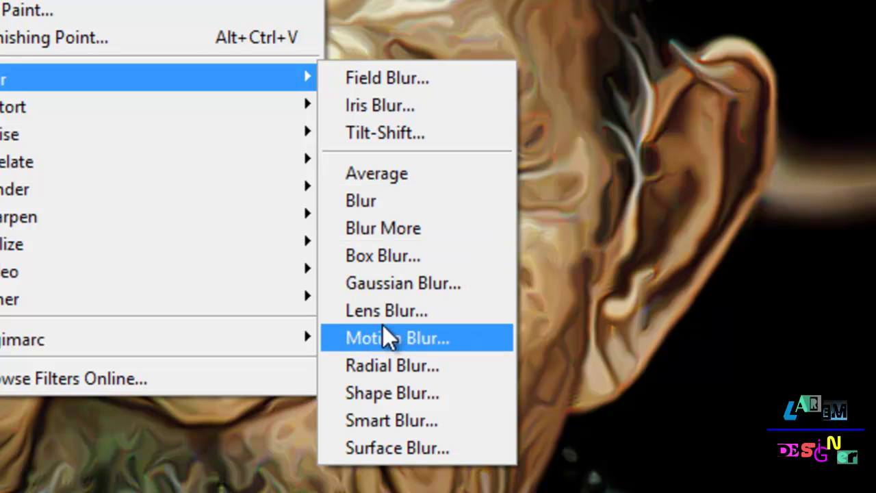
left_click(397, 448)
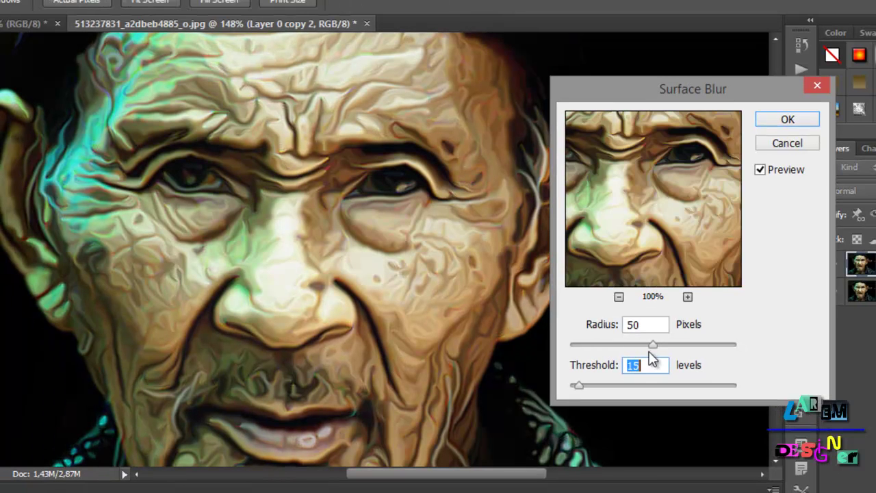
left_click_drag(655, 345, 570, 346)
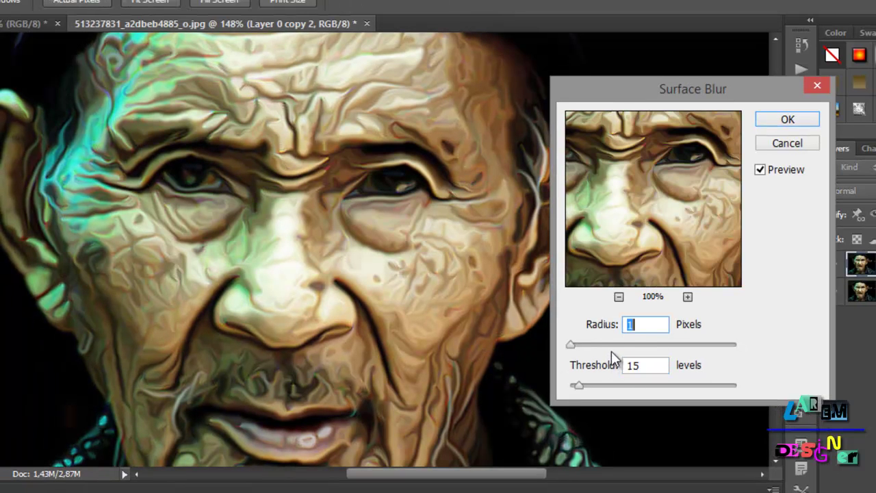
left_click_drag(636, 344, 654, 346)
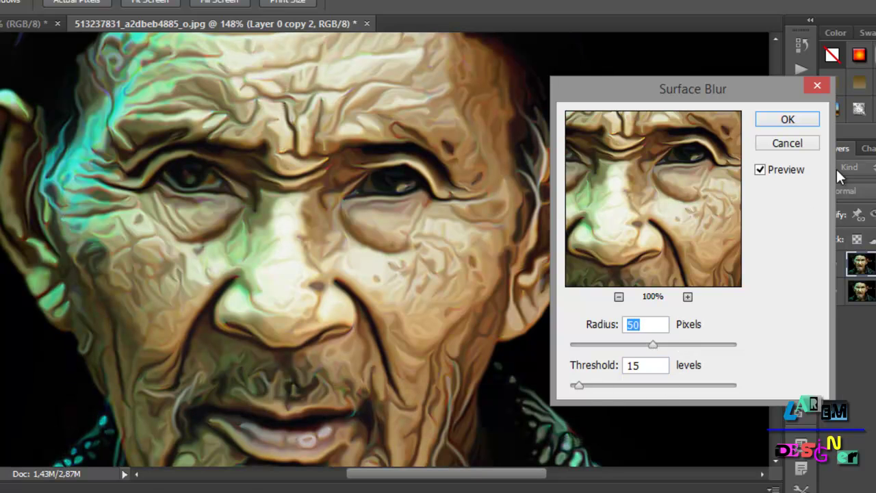
left_click(798, 120)
- Zoom out, move Layer 0 above Layer 0 copy 2, and hide it to reveal the painting
scroll(544, 301, "down", 2)
scroll(544, 301, "down", 2)
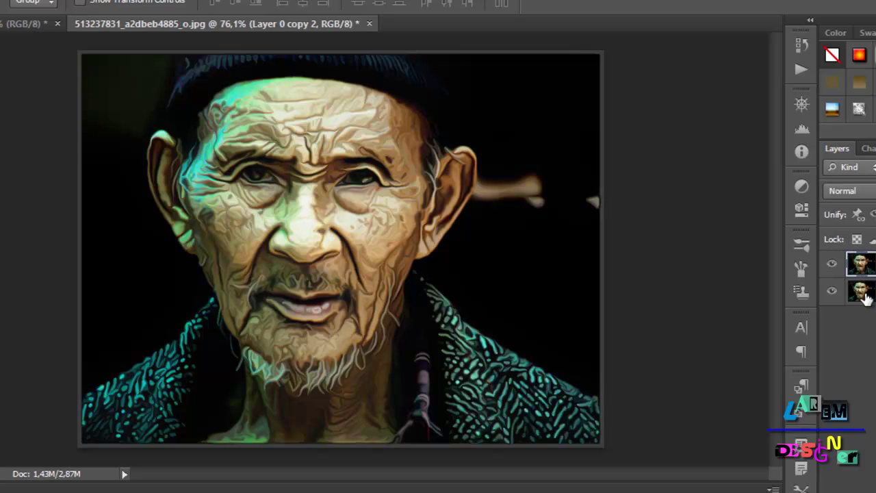
left_click_drag(863, 292, 864, 264)
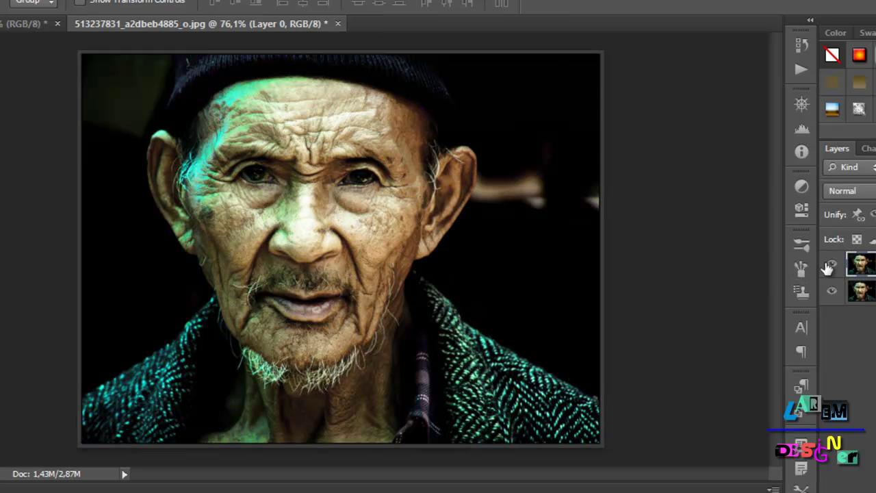
left_click(831, 263)
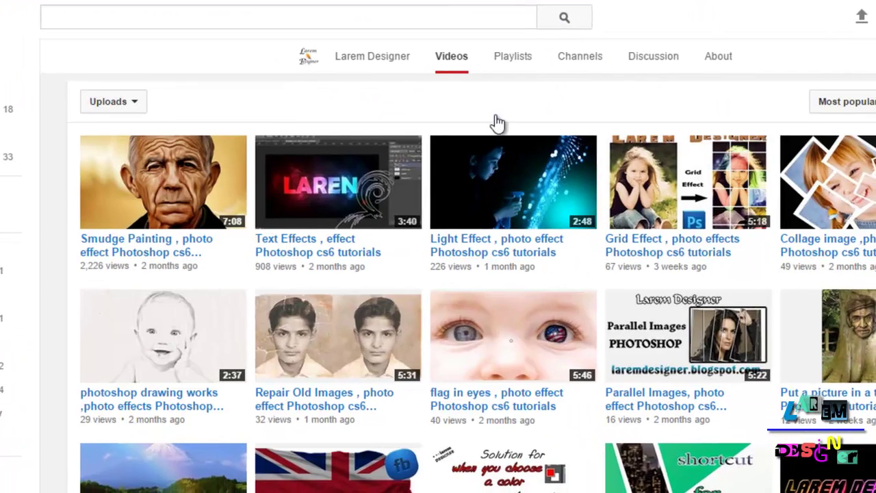
- Scroll back up the YouTube channel's Videos page of Photoshop tutorials
scroll(340, 217, "up", 1)
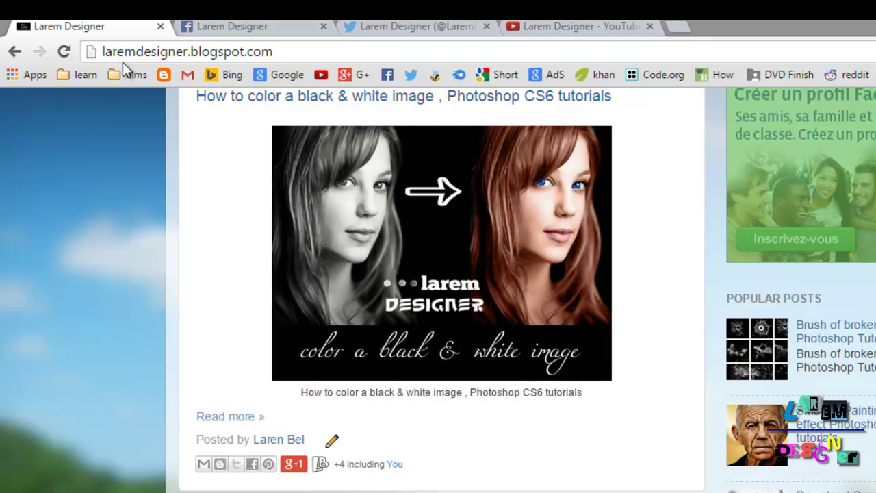
- Check the Facebook and Twitter tabs, then scroll Facebook to the original-versus-painted portrait post
left_click(232, 26)
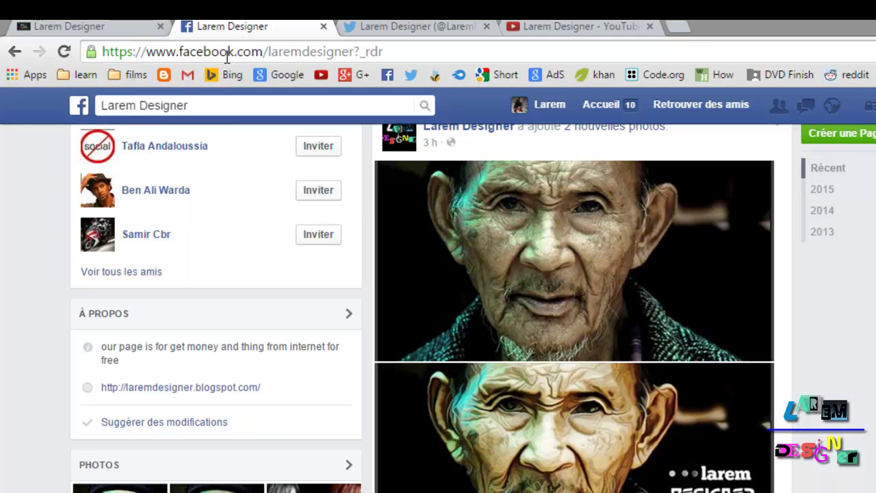
scroll(411, 188, "up", 5)
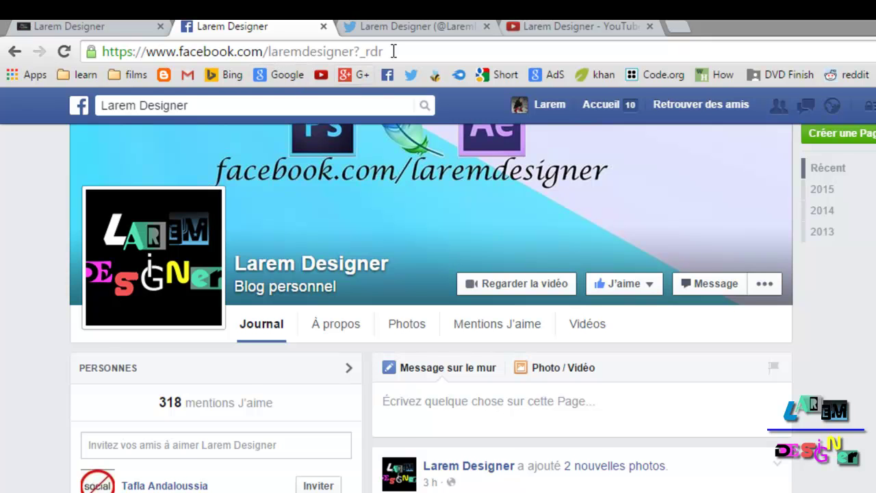
left_click(417, 26)
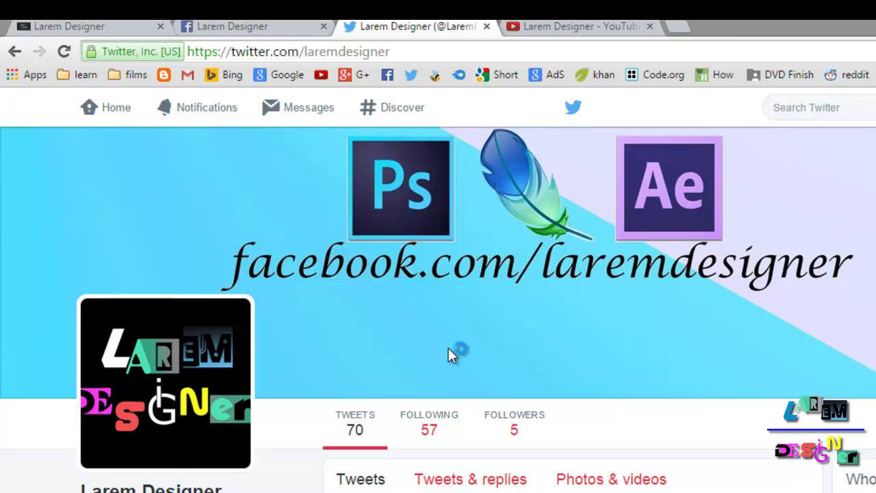
left_click(224, 26)
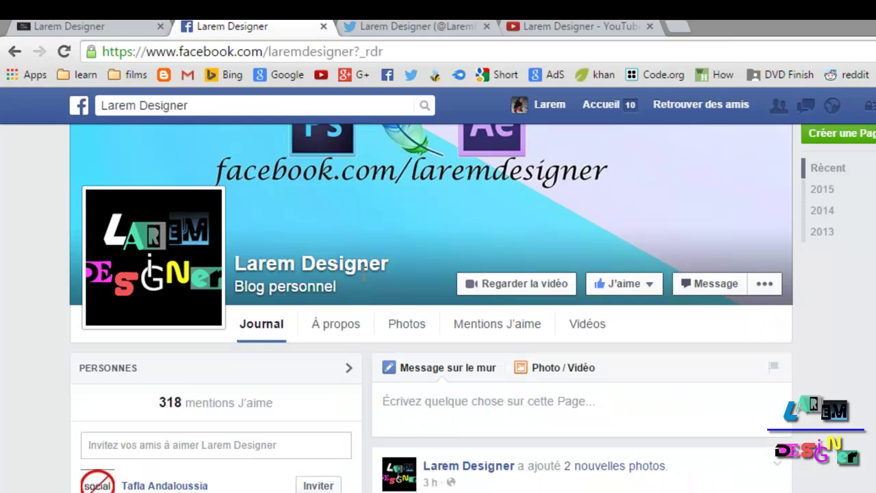
scroll(580, 389, "down", 5)
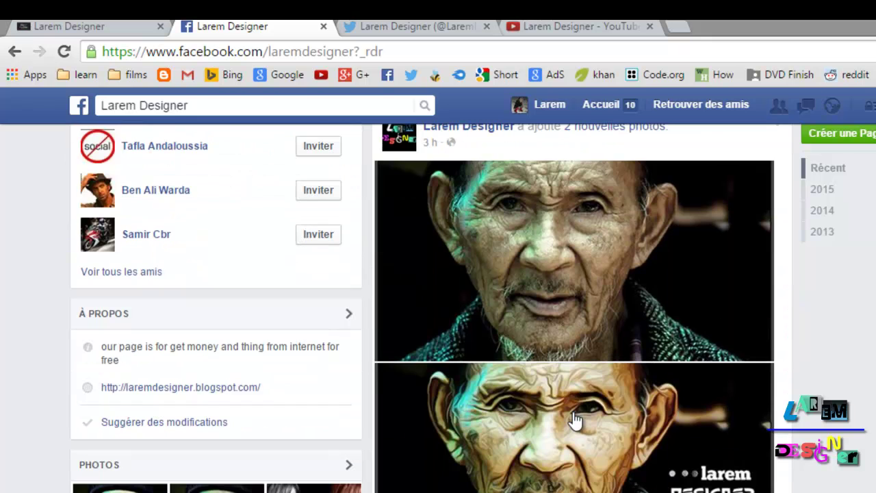